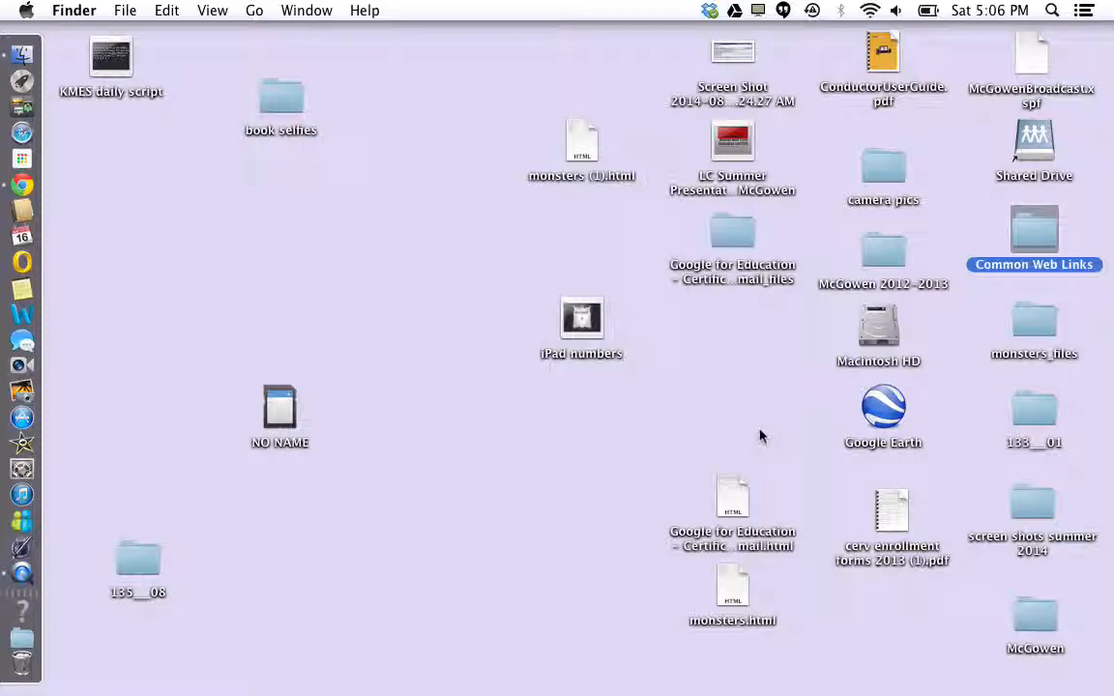
Open the Library Search link from the Common Web Links folder to load the McKinney ISD page in Chrome
left_click(957, 236)
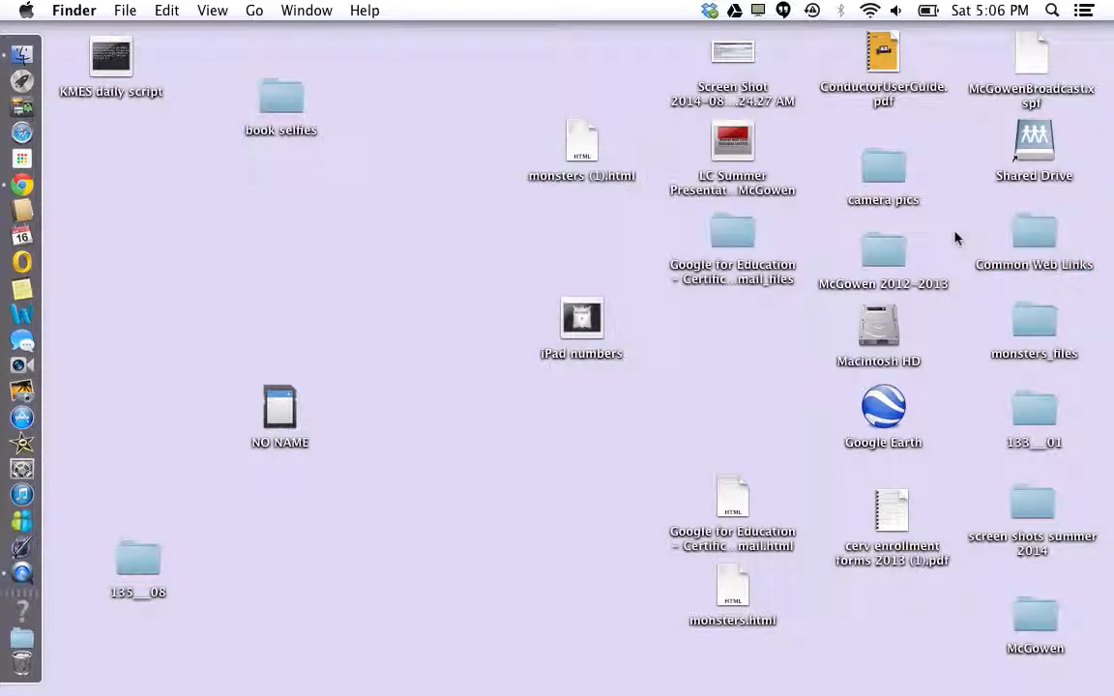
double_click(1042, 242)
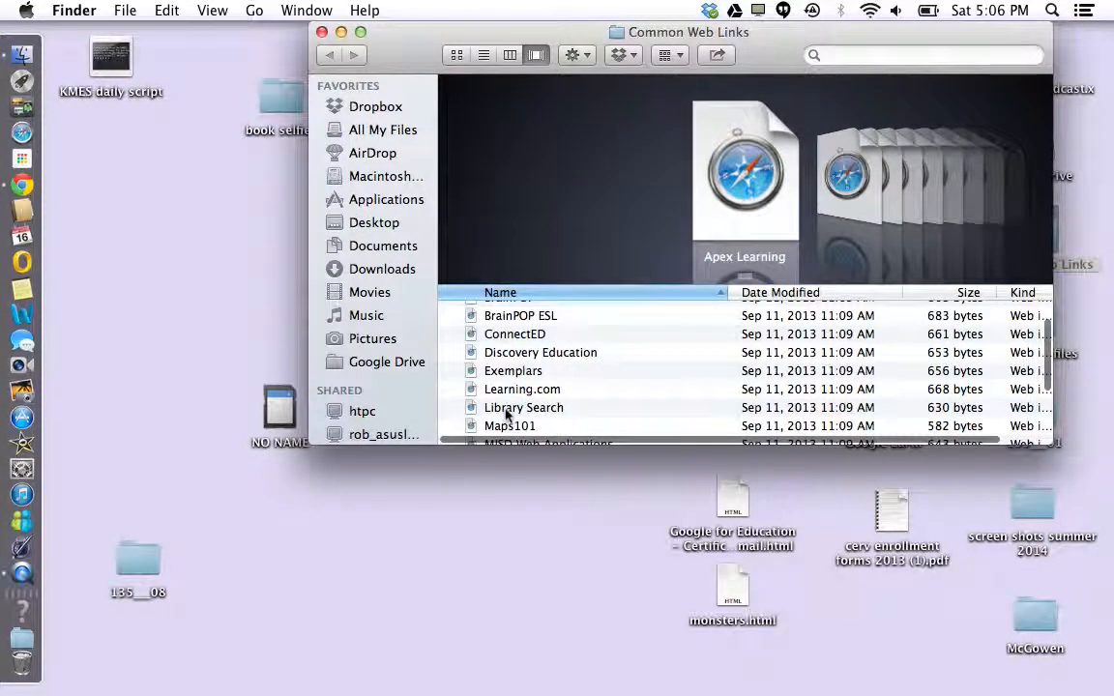
double_click(506, 409)
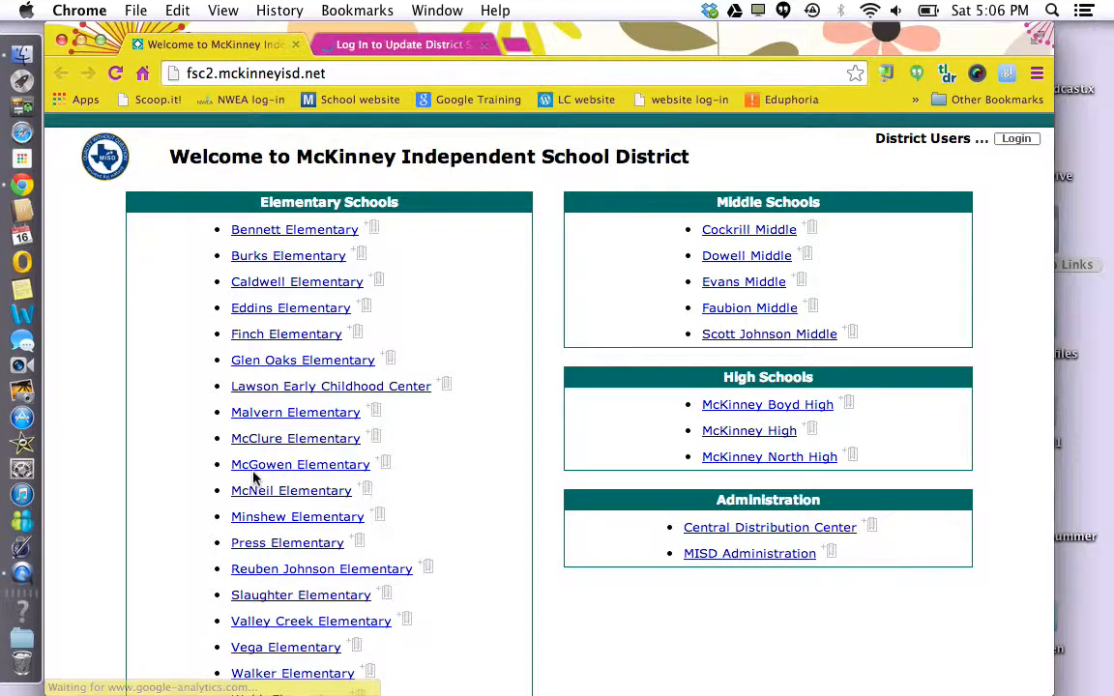
Open the McGowen Elementary catalog and log in with the staff user name and password
left_click(259, 467)
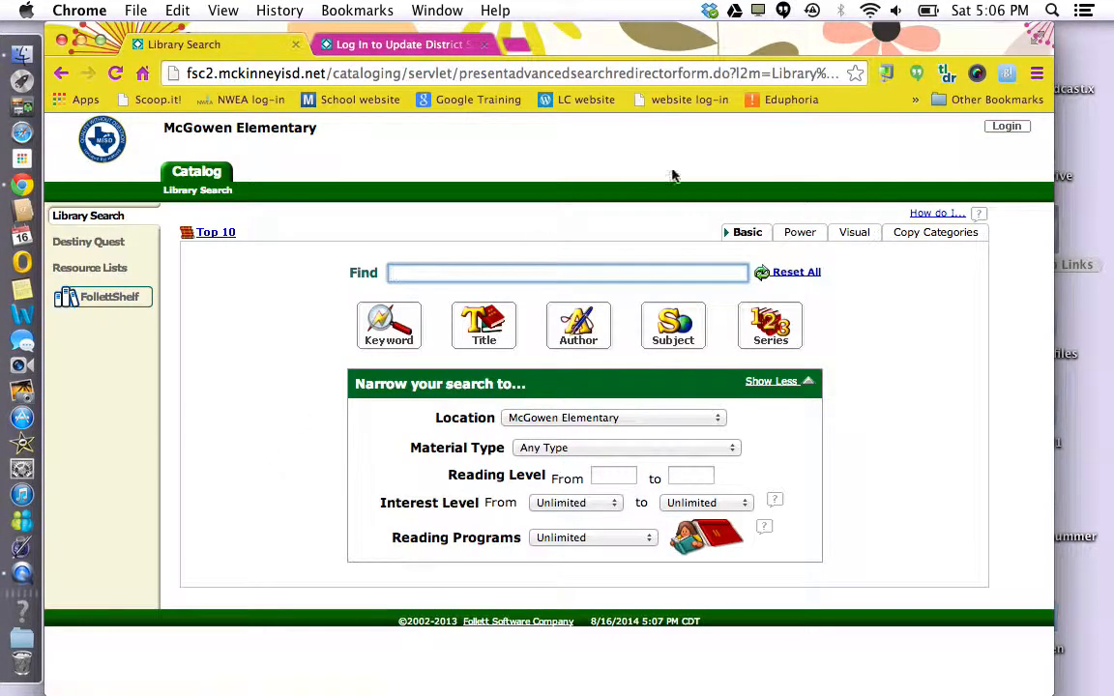
left_click(1013, 134)
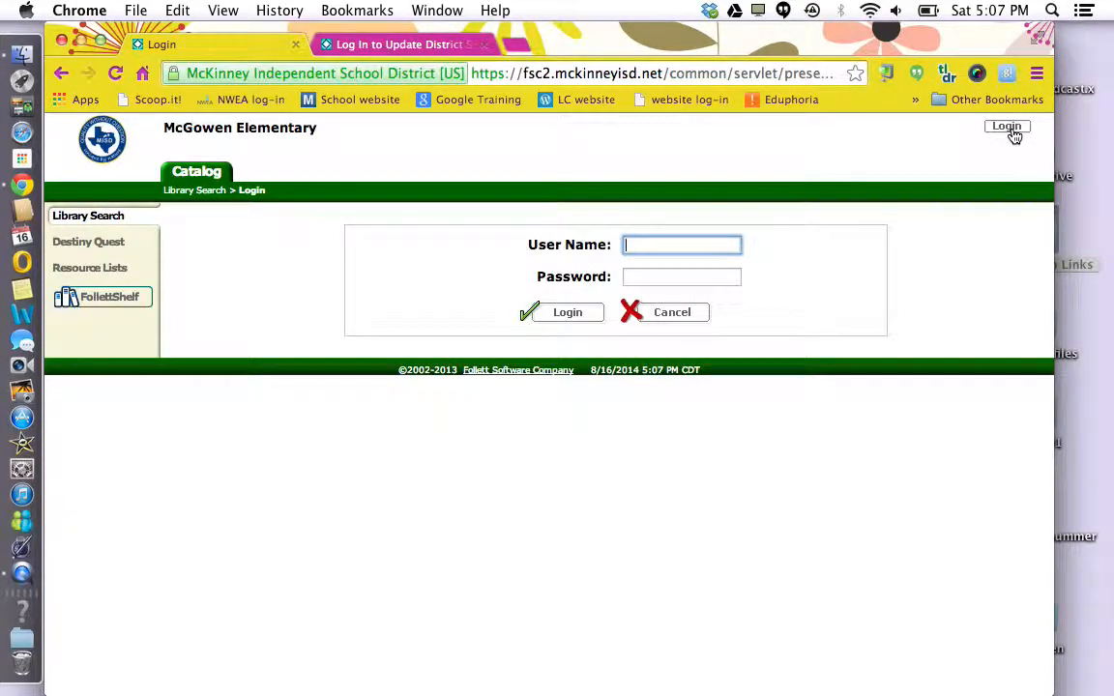
key("Tab")
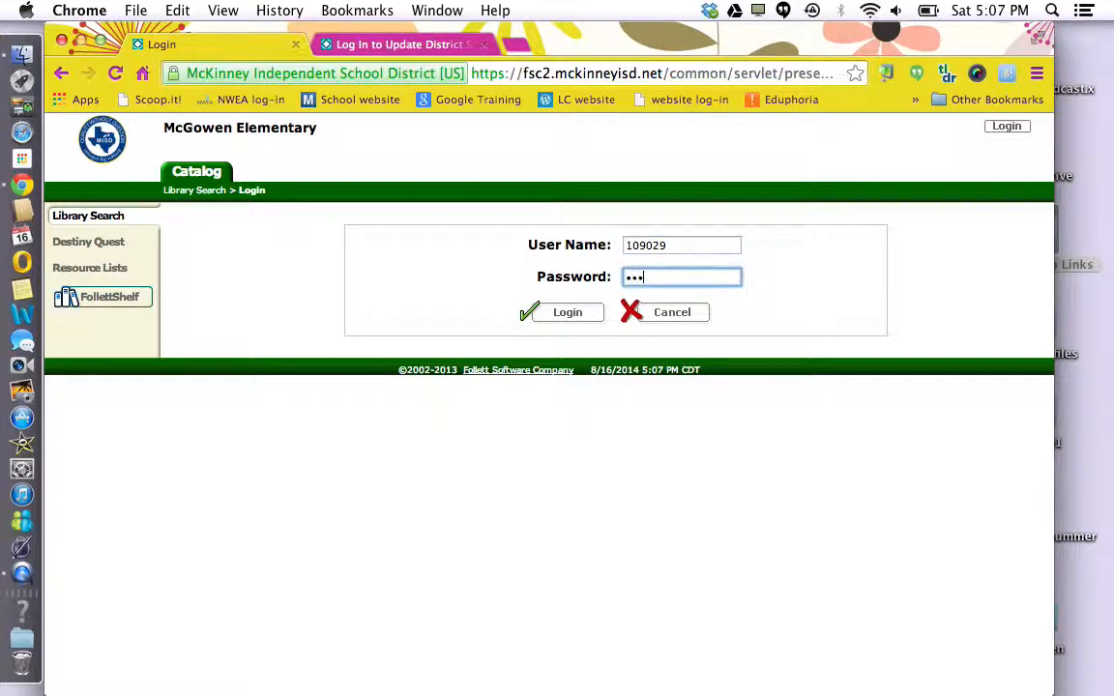
left_click(565, 316)
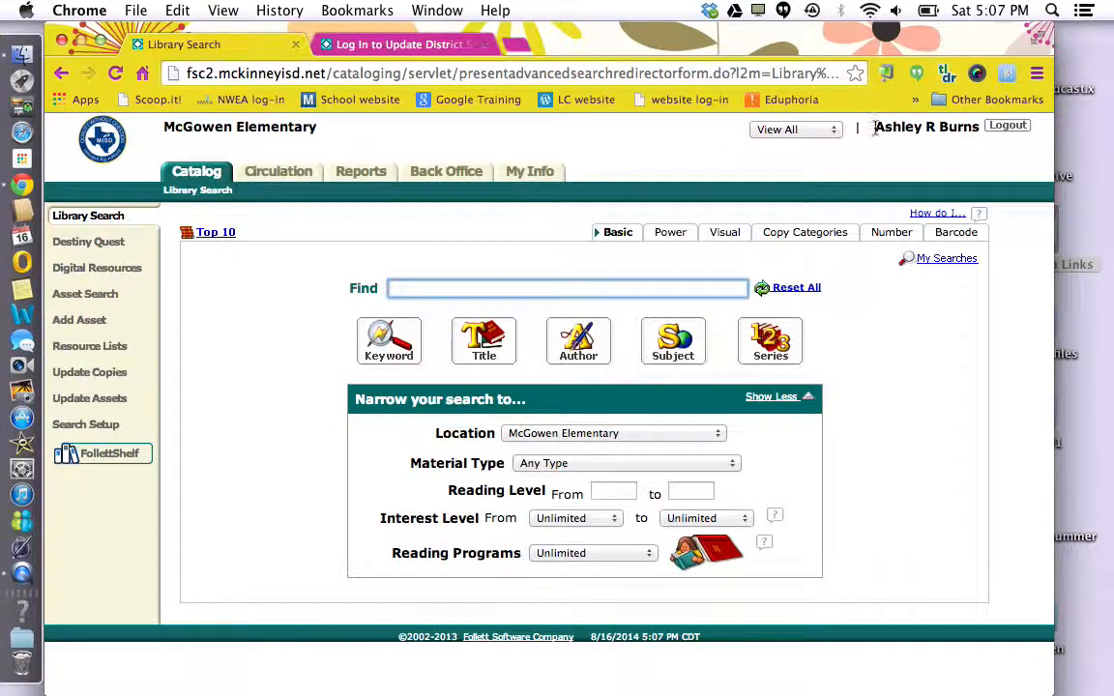
left_click_drag(876, 128, 980, 129)
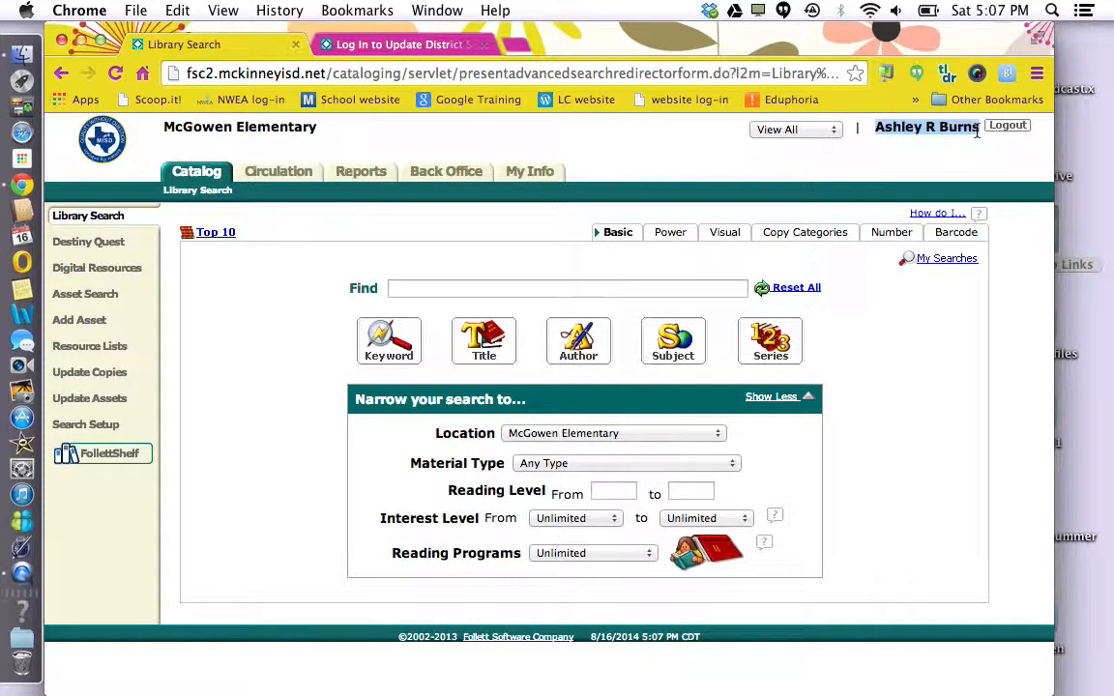
left_click(947, 155)
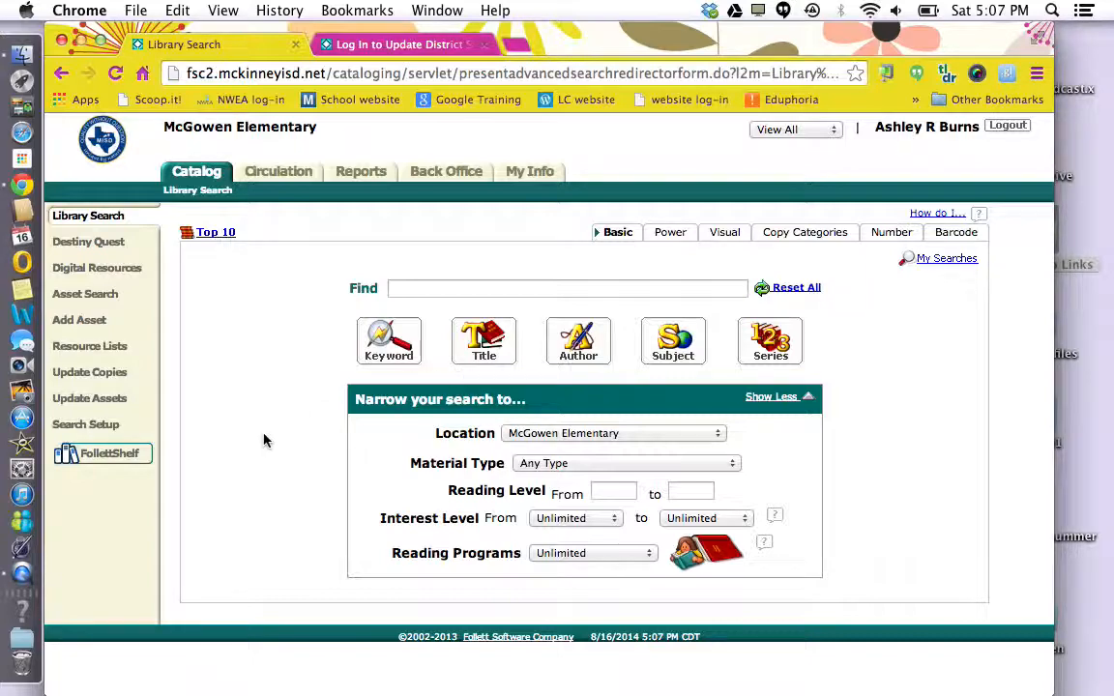
Add a new resource list named 'monsters' on the Resource Lists page
left_click(87, 350)
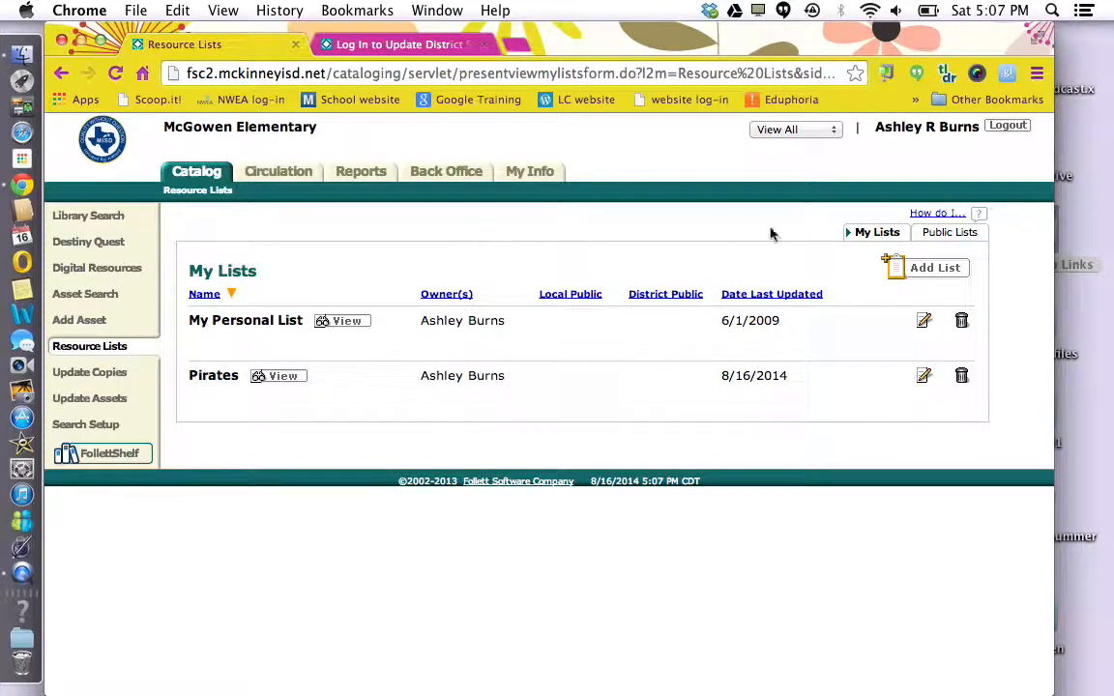
left_click(935, 269)
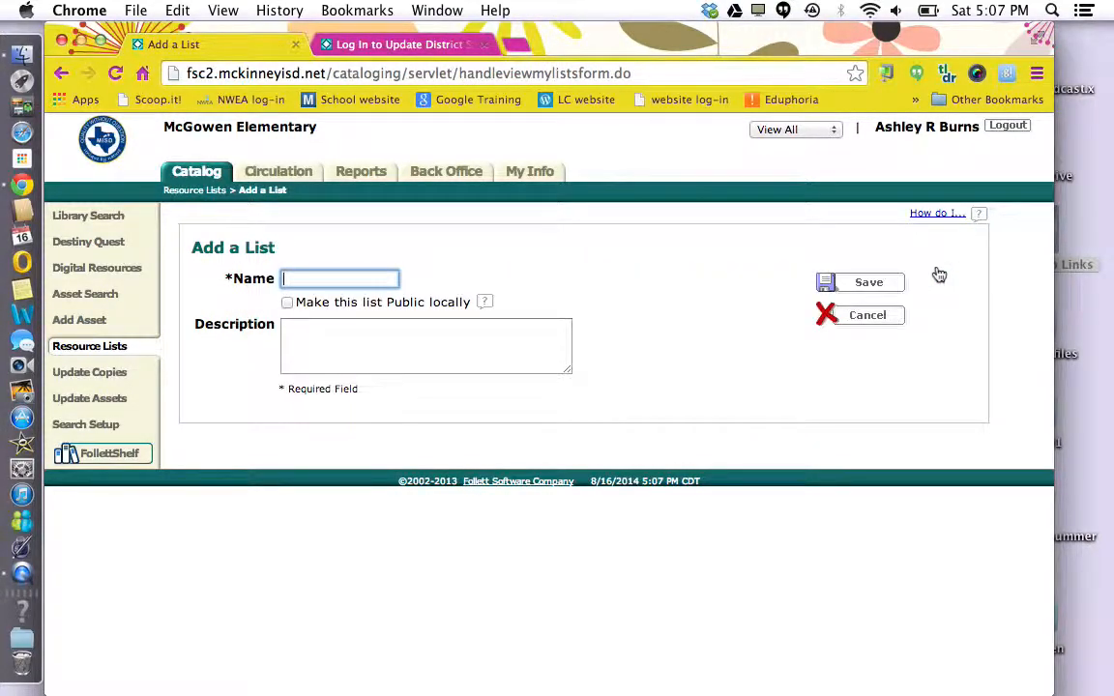
type("monsters")
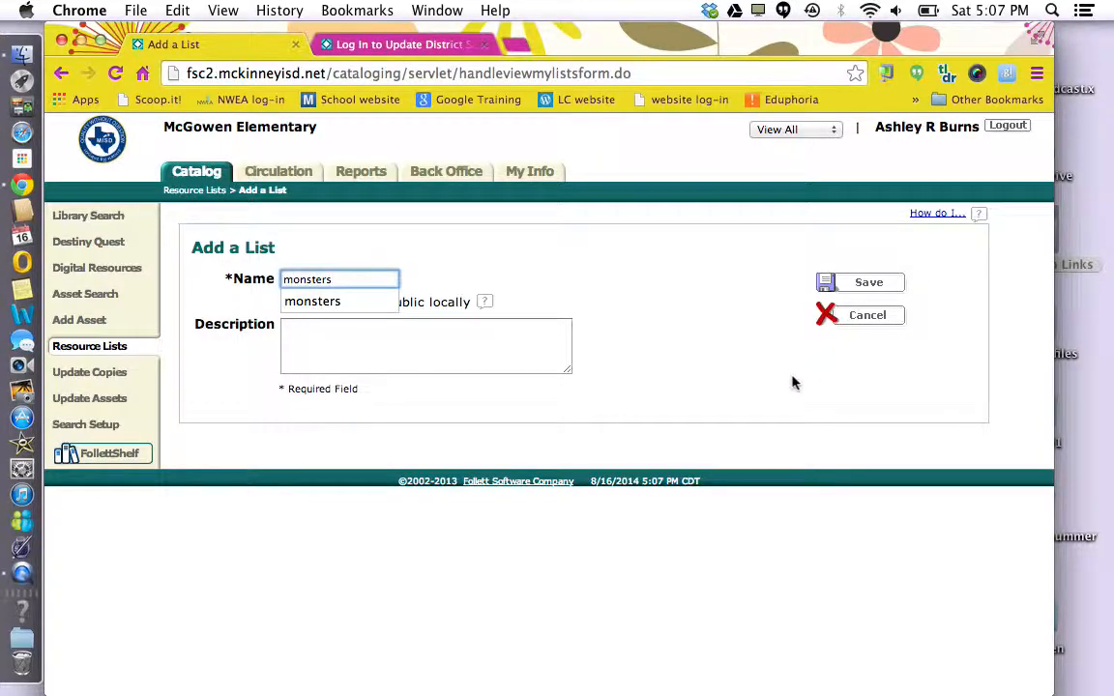
left_click(865, 284)
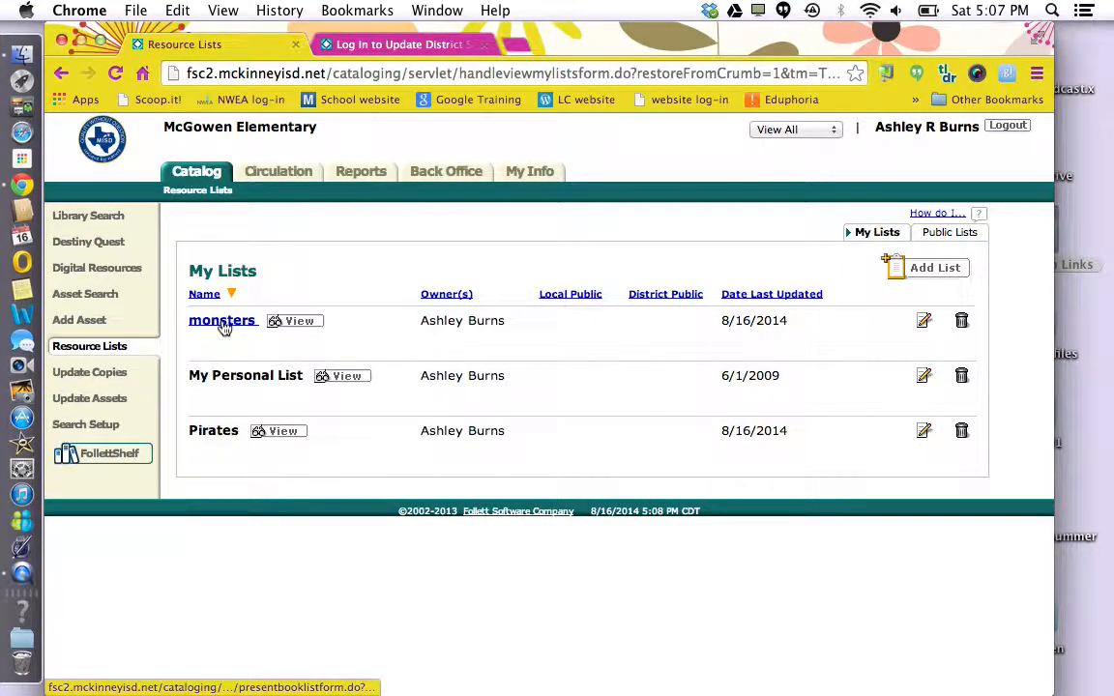
Run a keyword catalog search for 'monsters' and check the Selected List dropdown
left_click(89, 215)
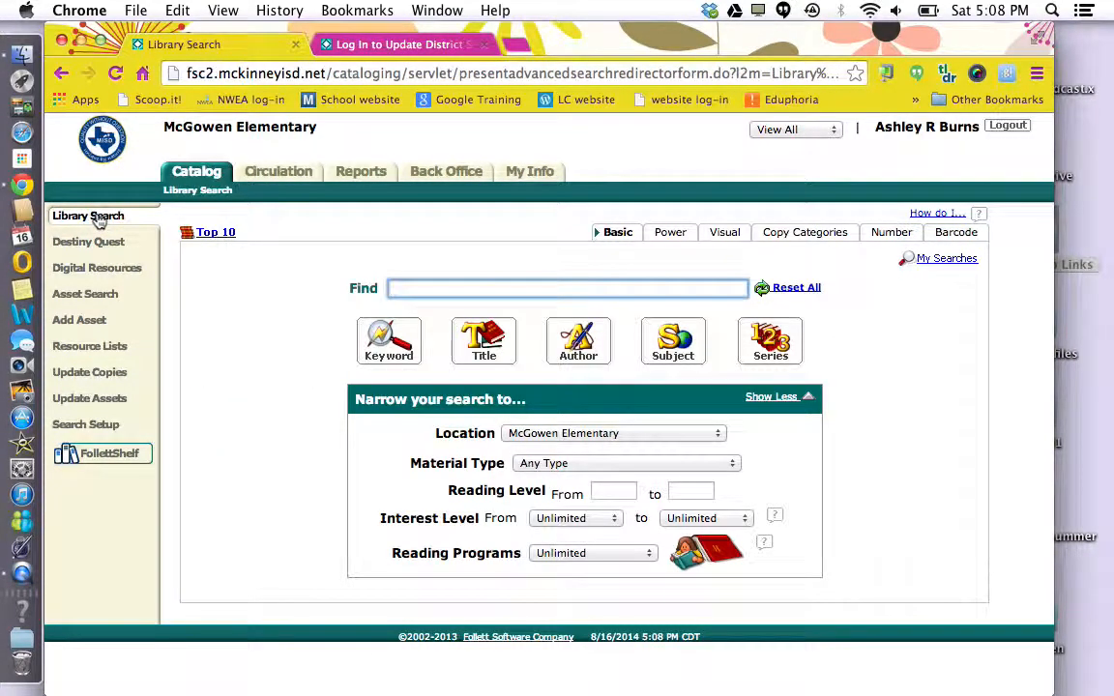
type("monsters")
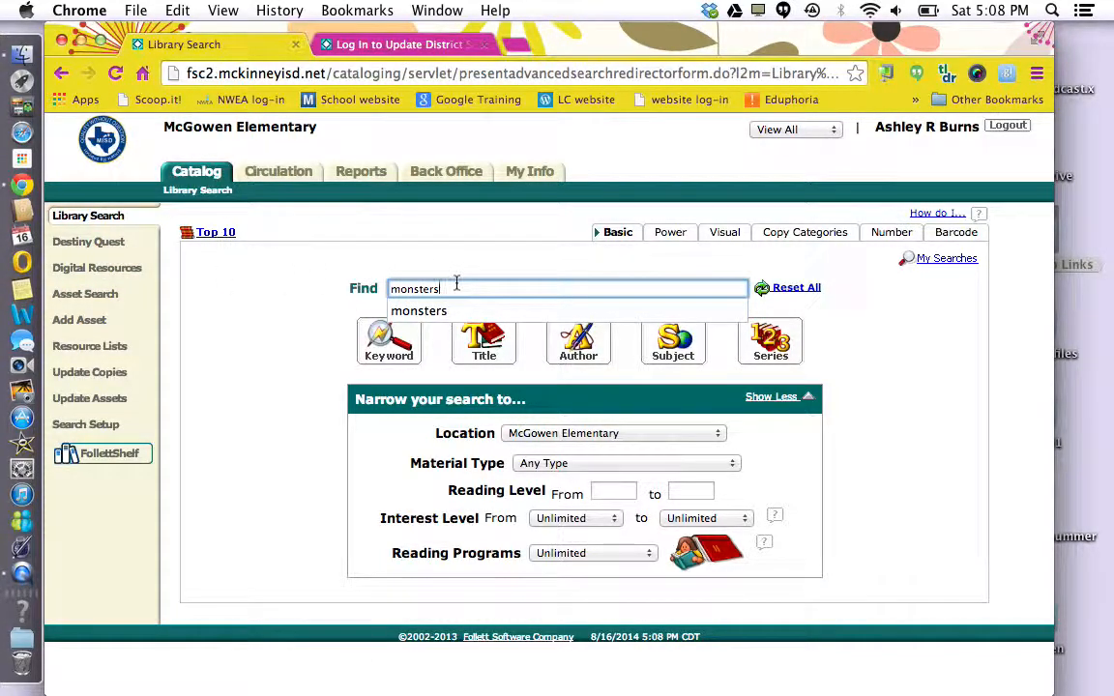
left_click(389, 359)
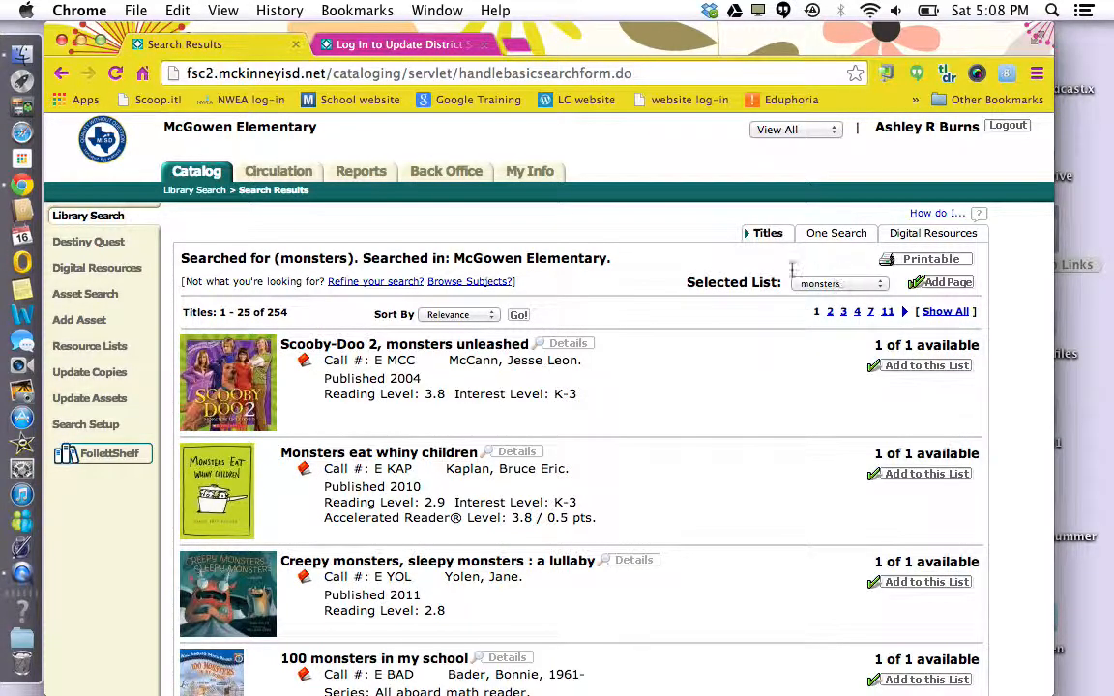
left_click(849, 286)
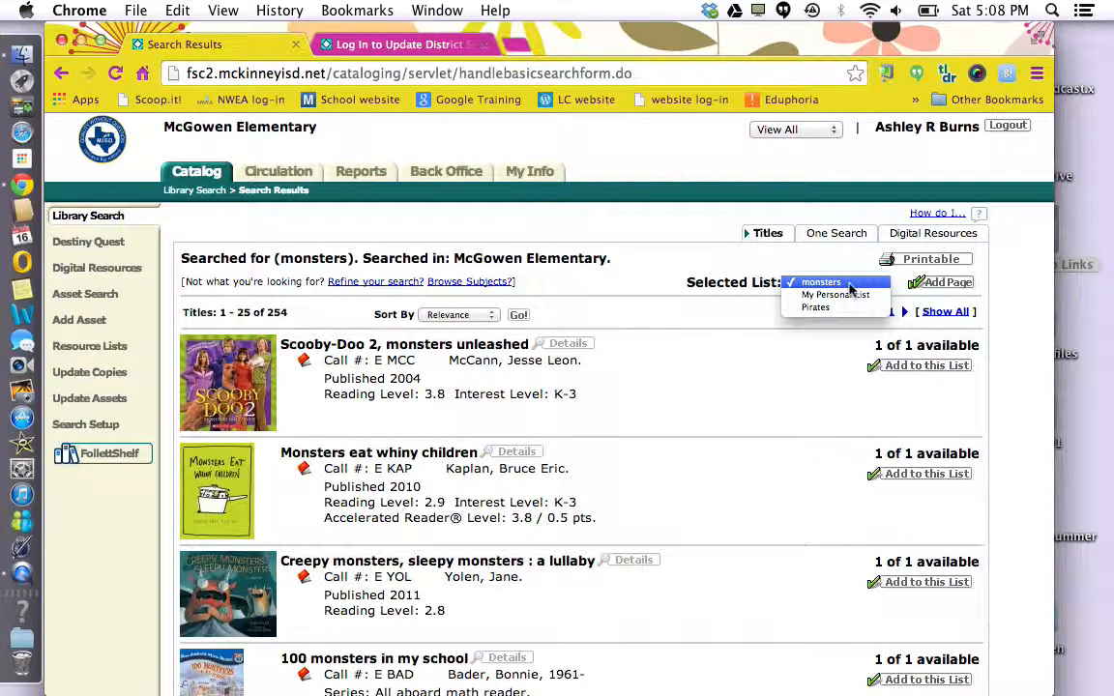
Add Ten monsters in a bed, Three monsters, Monster mash and I need my monster to the monsters list
left_click(820, 328)
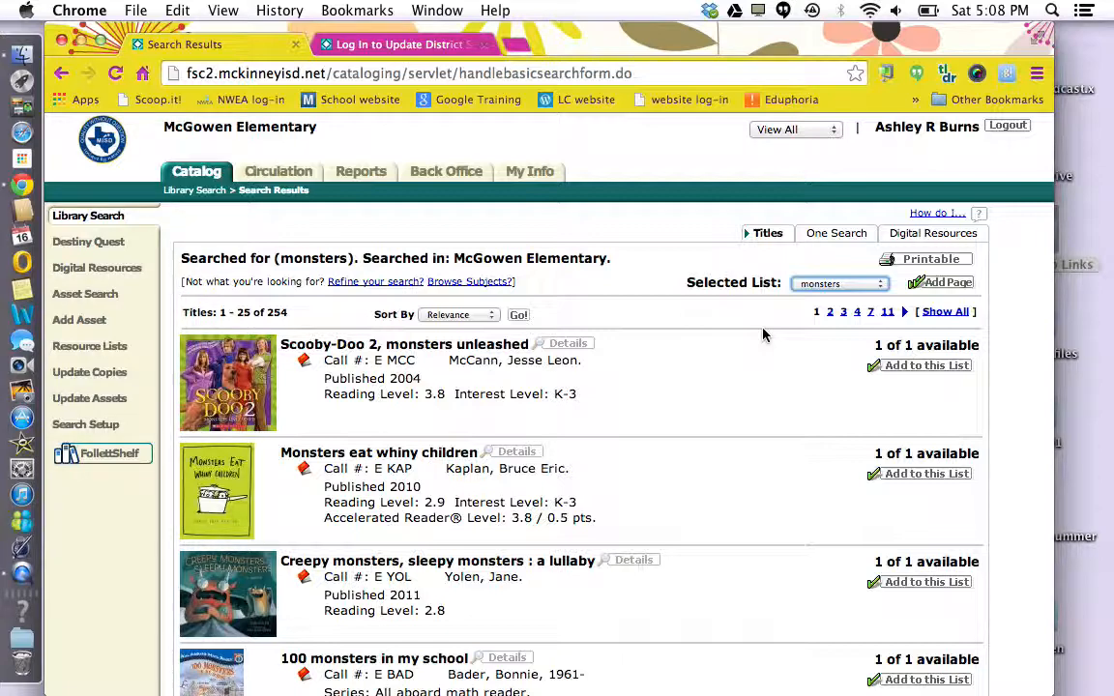
scroll(730, 474, "down", 5)
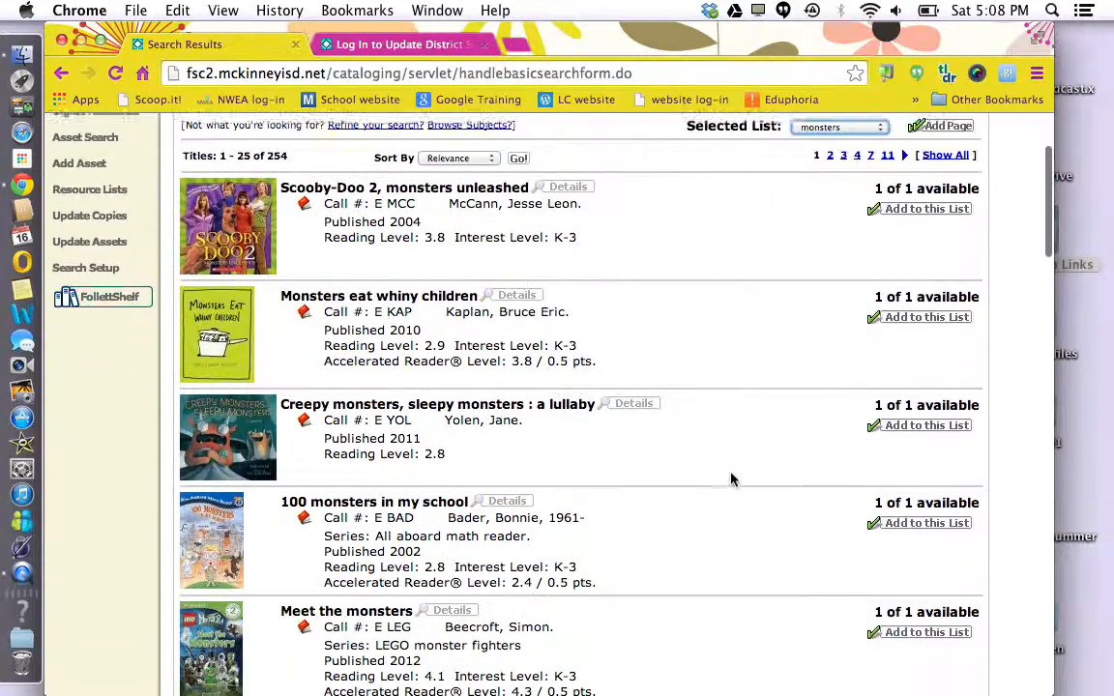
scroll(730, 466, "down", 7)
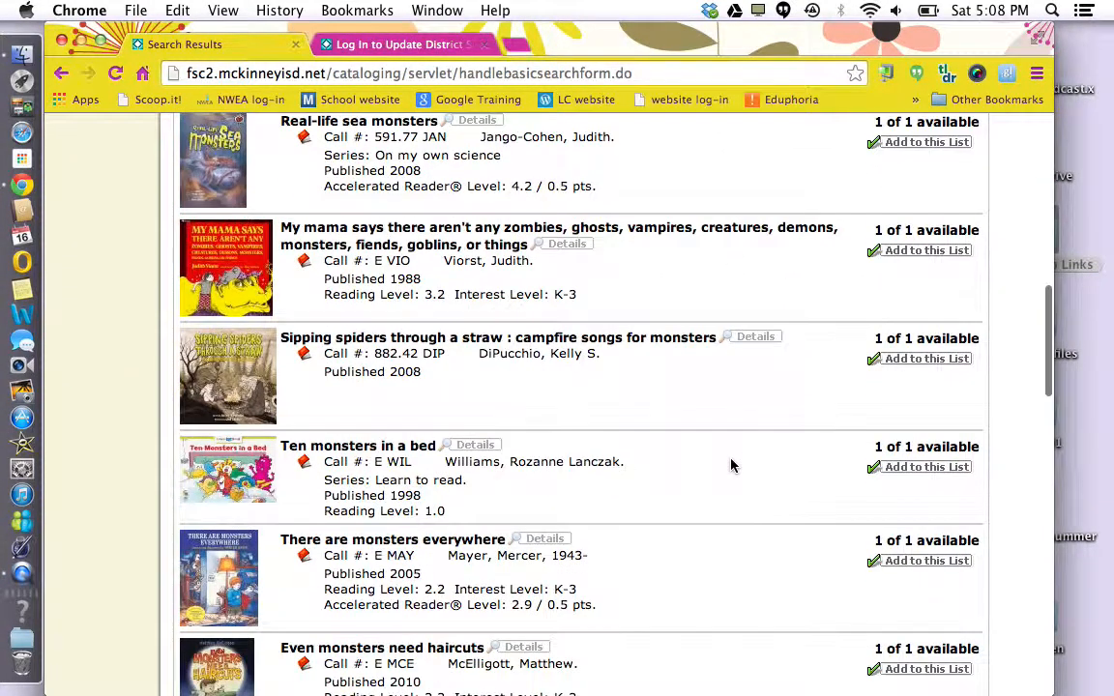
scroll(729, 466, "up", 1)
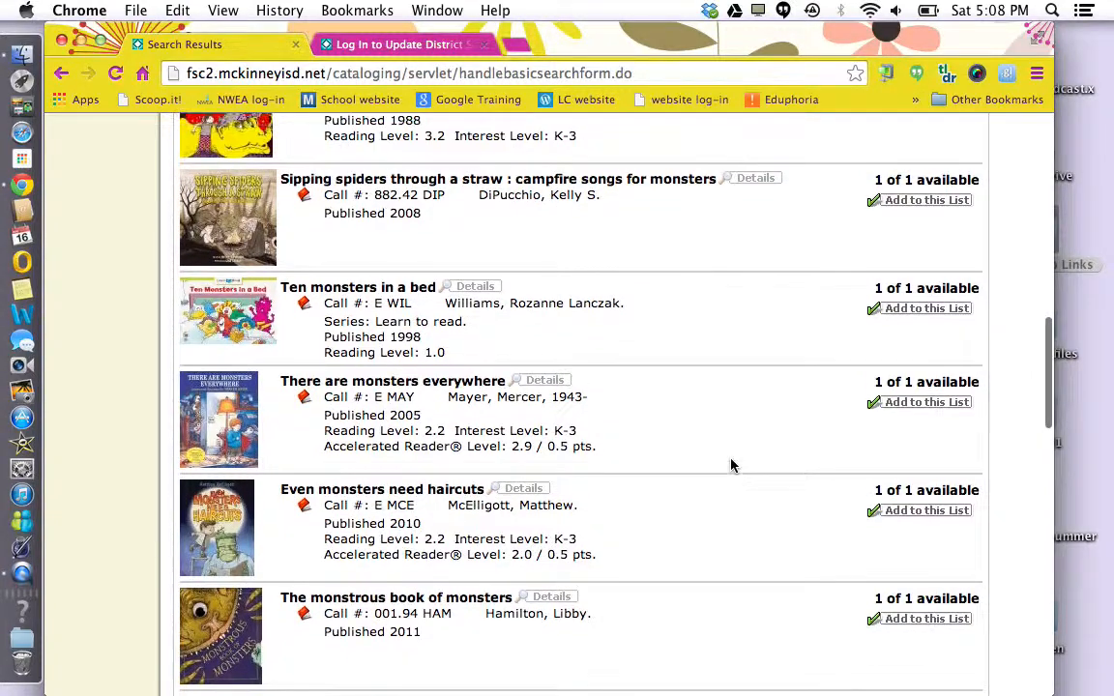
left_click(899, 309)
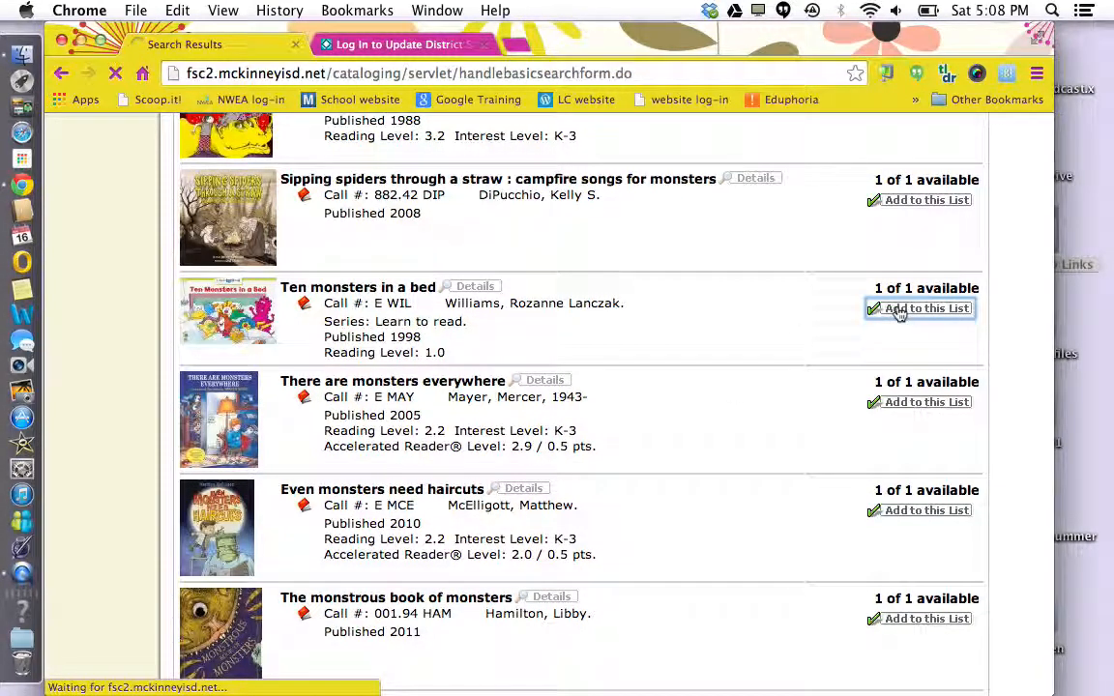
scroll(769, 420, "down", 4)
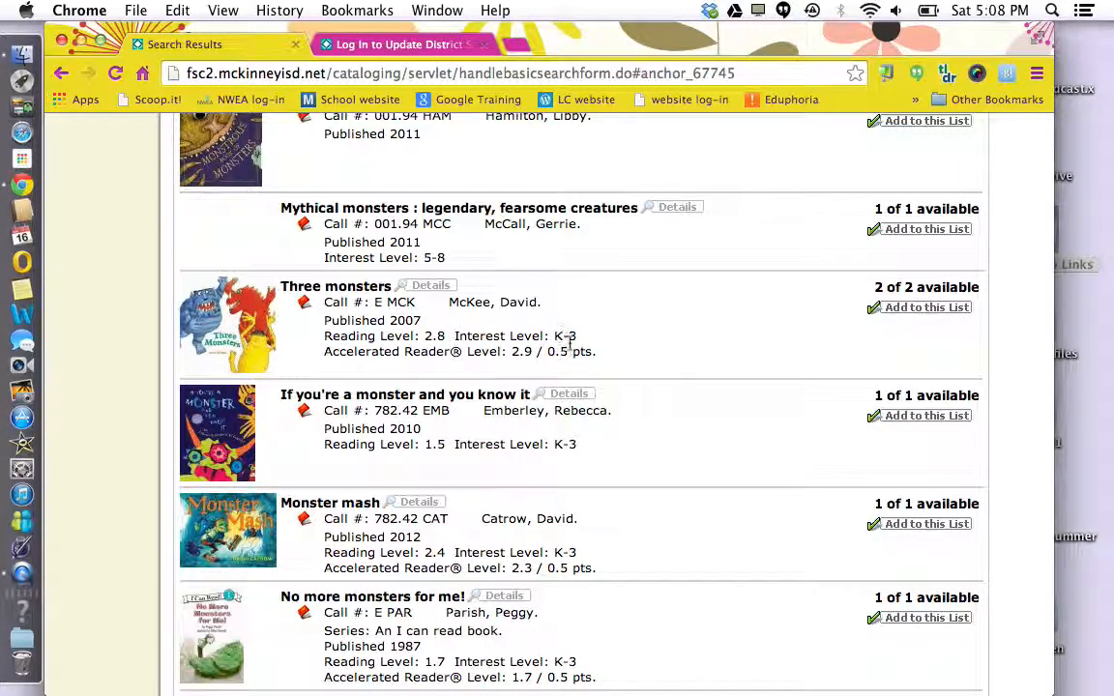
left_click(930, 309)
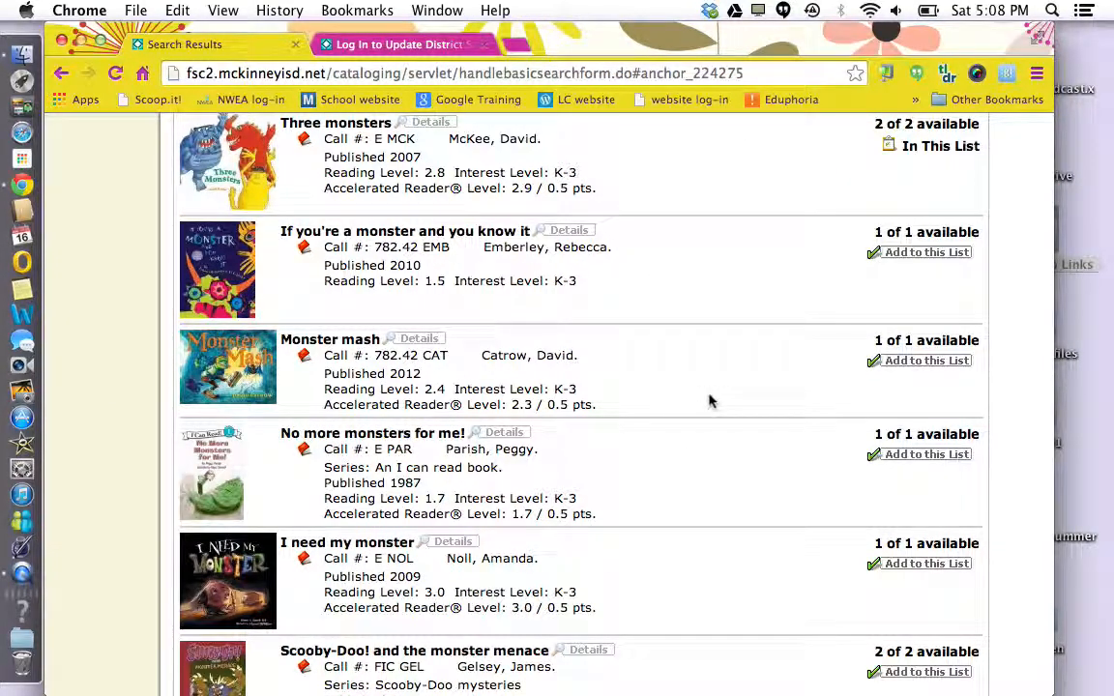
left_click(911, 363)
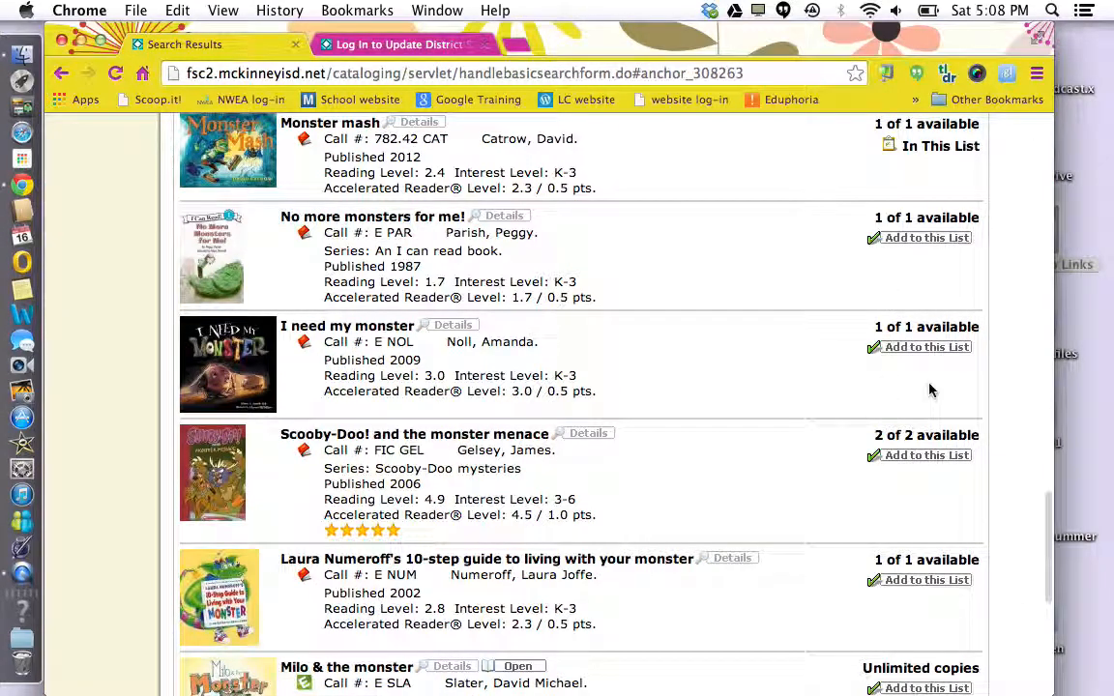
left_click(932, 350)
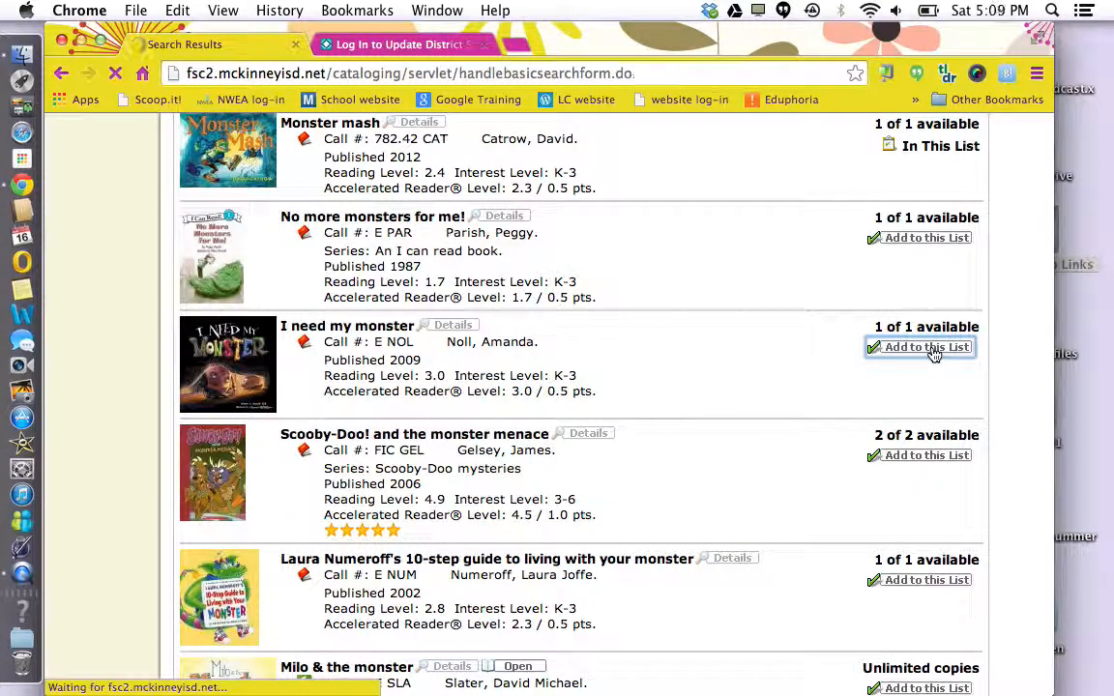
scroll(634, 473, "up", 5)
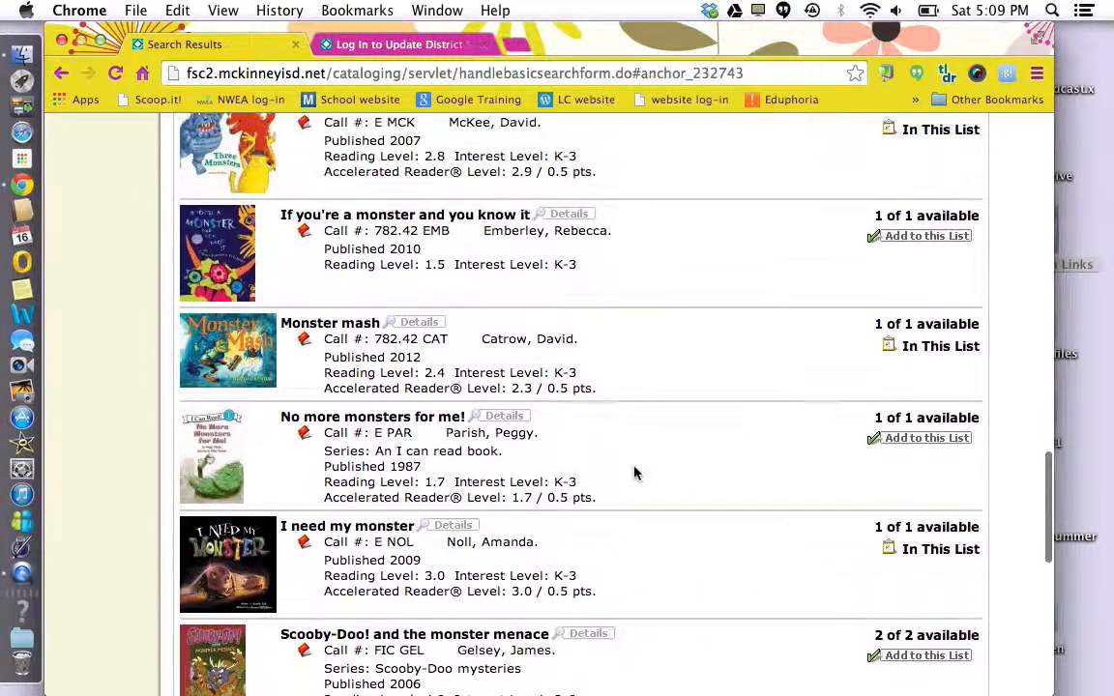
scroll(634, 472, "up", 15)
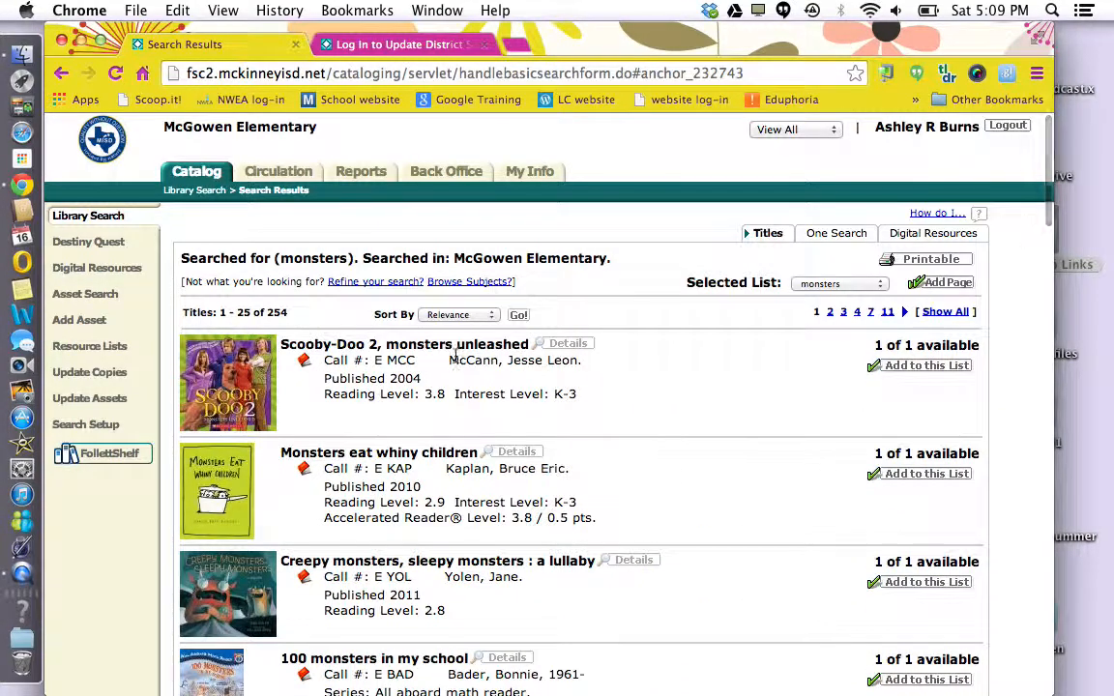
Open the monsters resource list and bring up its printer-friendly version
left_click(92, 351)
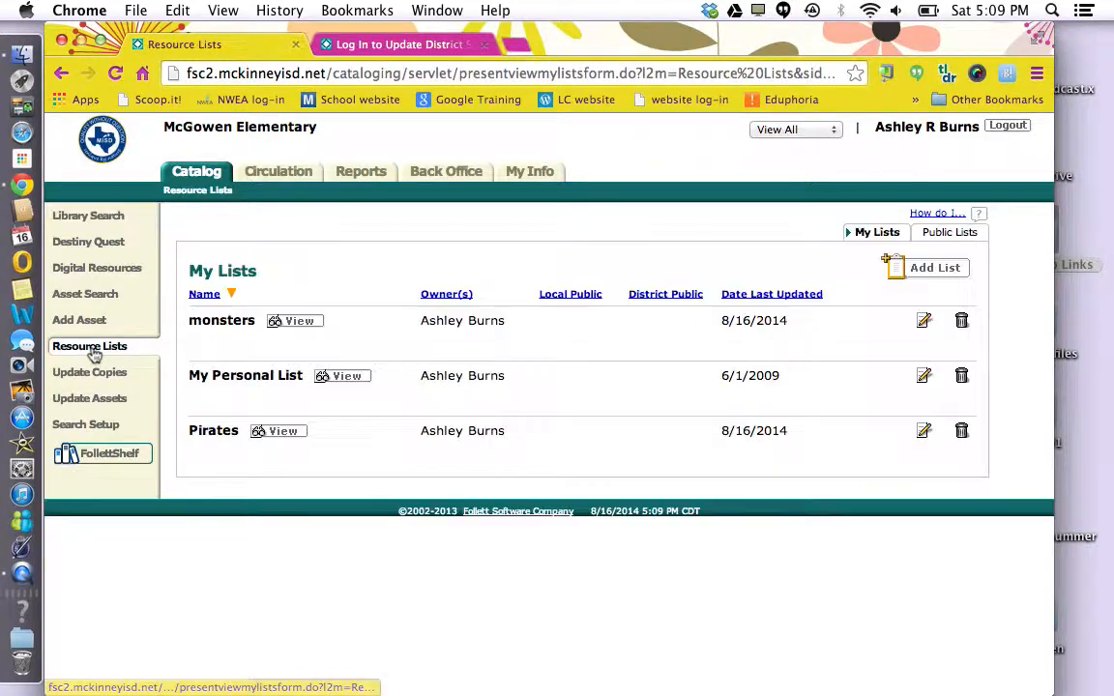
left_click(222, 320)
scroll(418, 473, "down", 5)
scroll(421, 478, "up", 5)
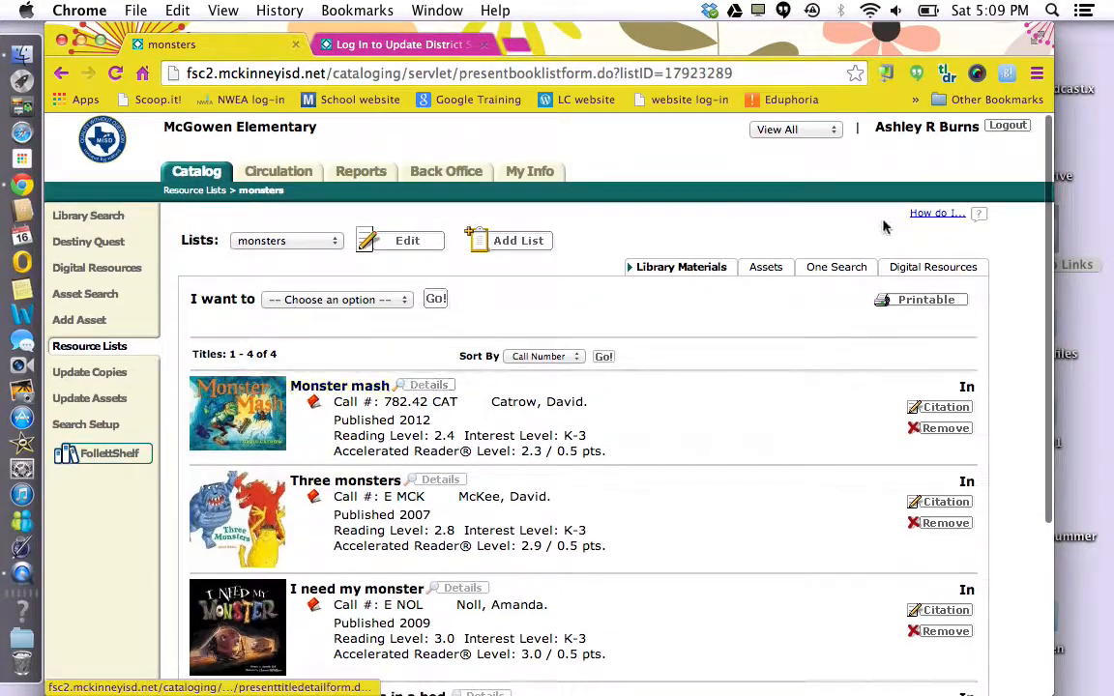
left_click(924, 300)
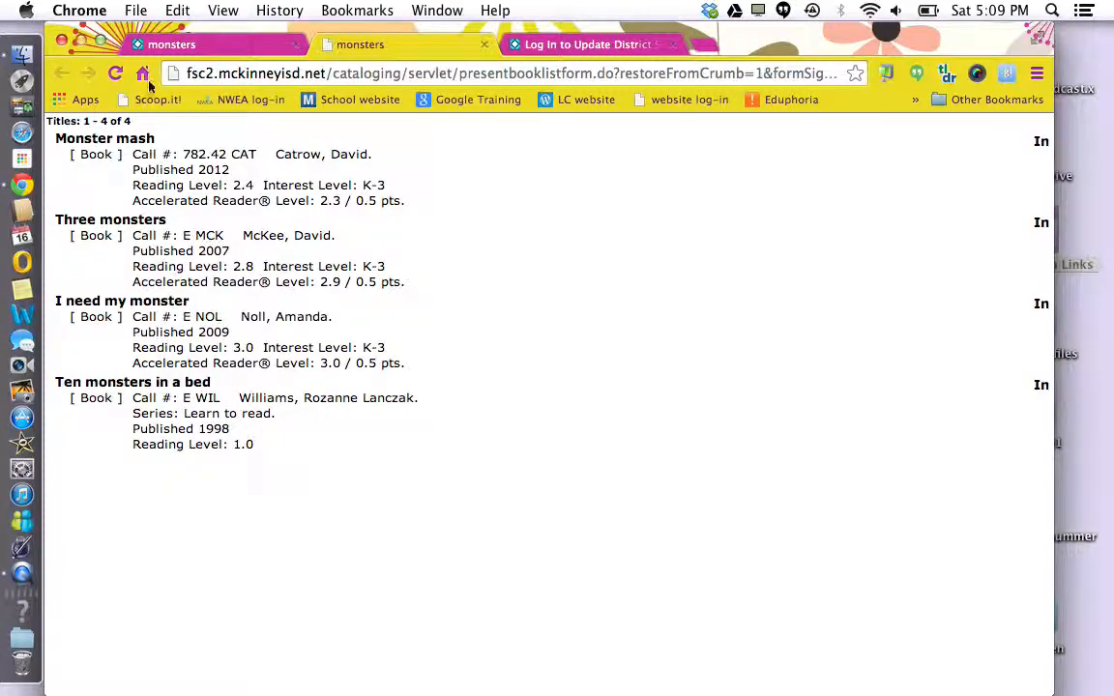
Save the printable page to the Desktop as monsters.html, replacing the existing file
left_click(137, 10)
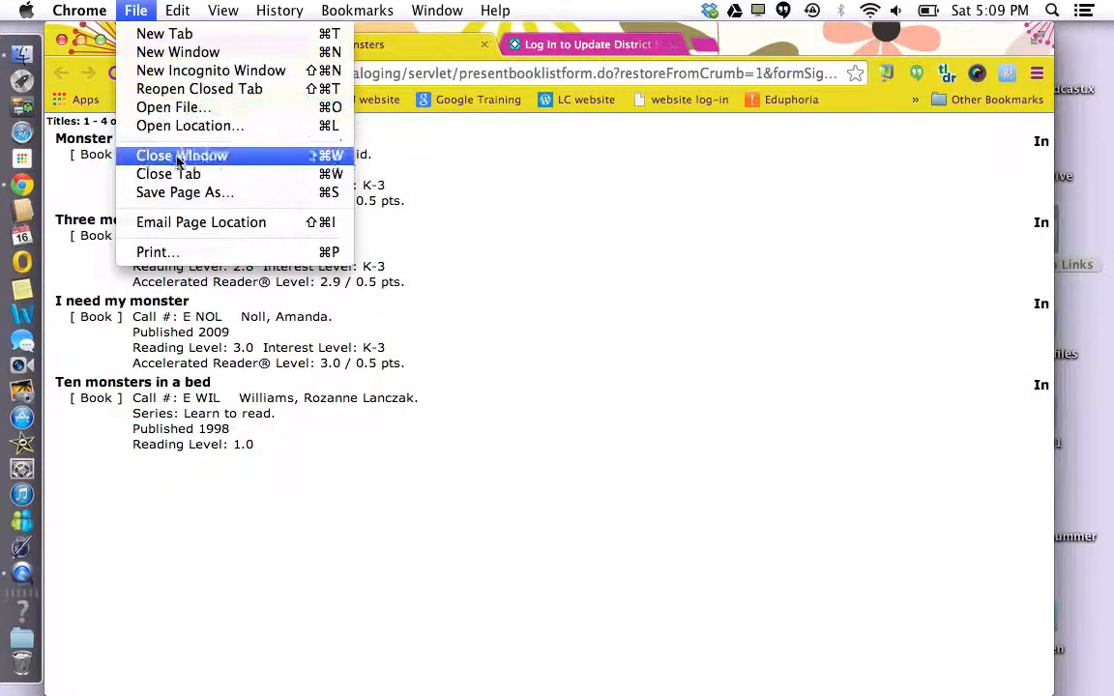
left_click(179, 193)
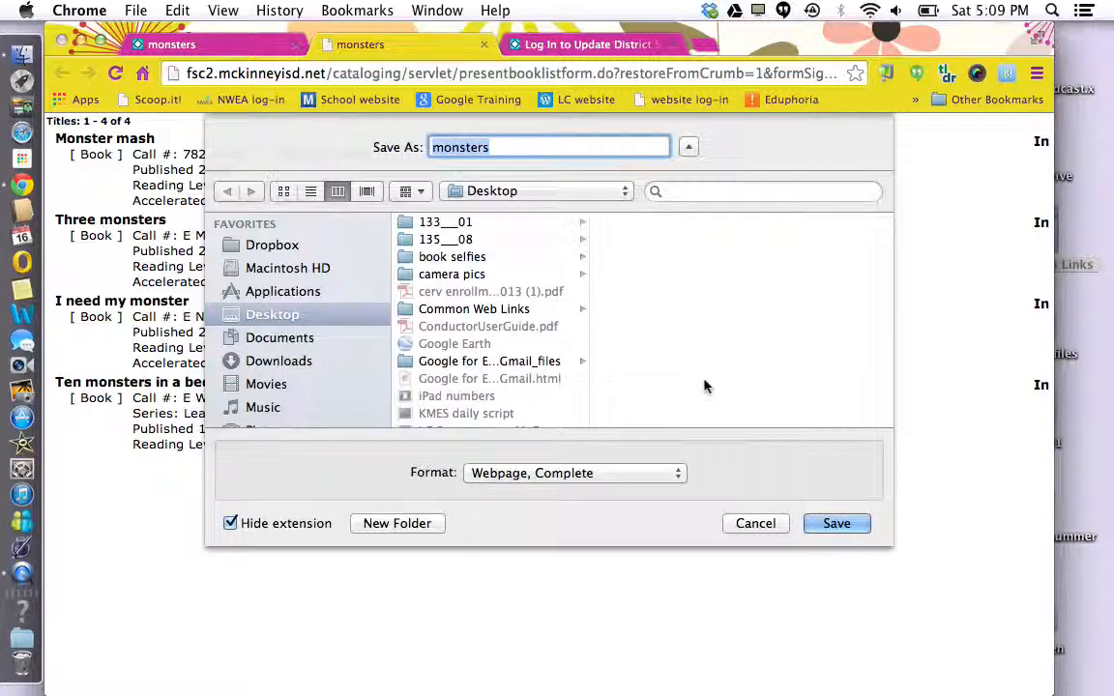
left_click(835, 525)
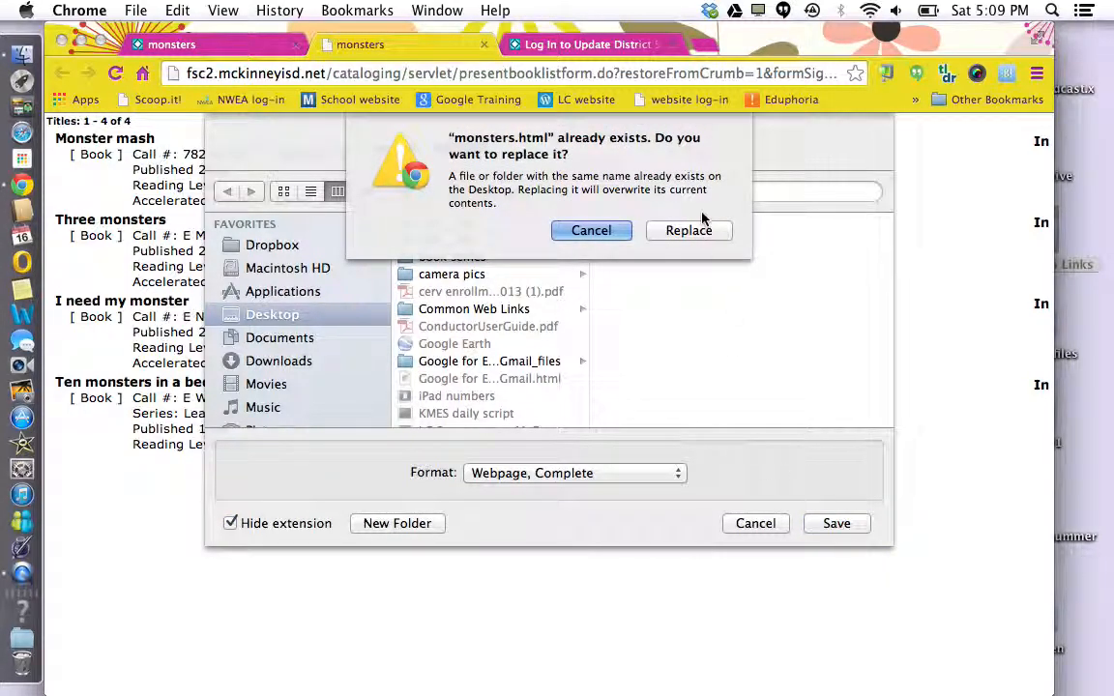
left_click(687, 232)
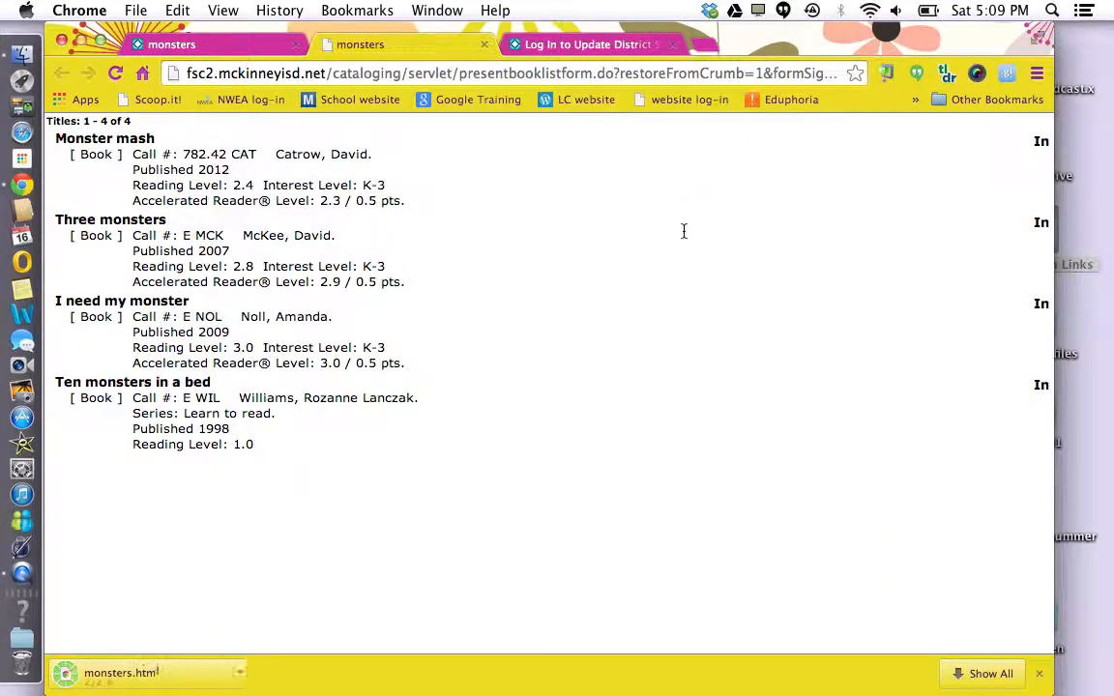
Close Chrome and the Common Web Links window, then move monsters.html toward the desktop centre
left_click_drag(703, 44, 868, 43)
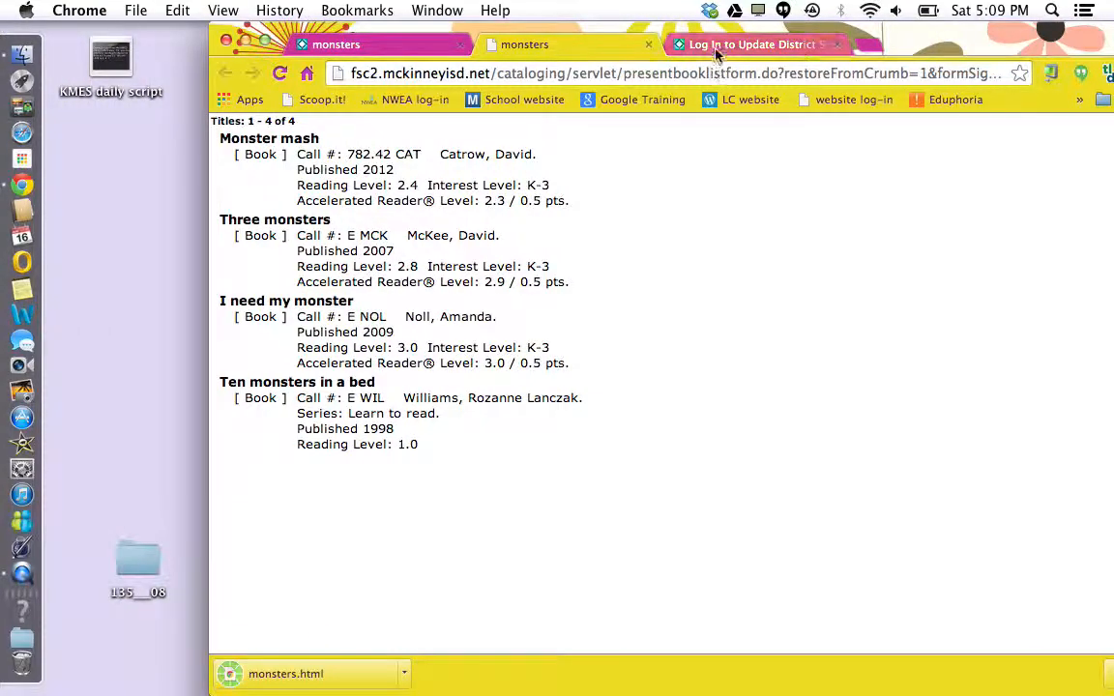
left_click_drag(943, 27, 1112, 106)
left_click(397, 118)
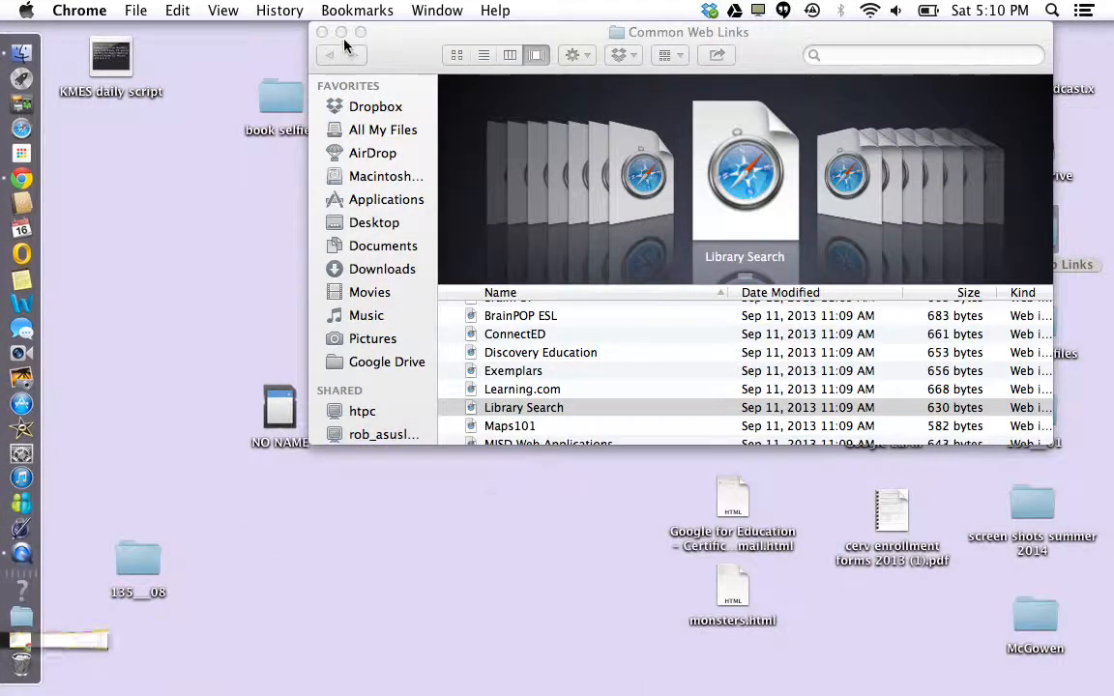
left_click(322, 31)
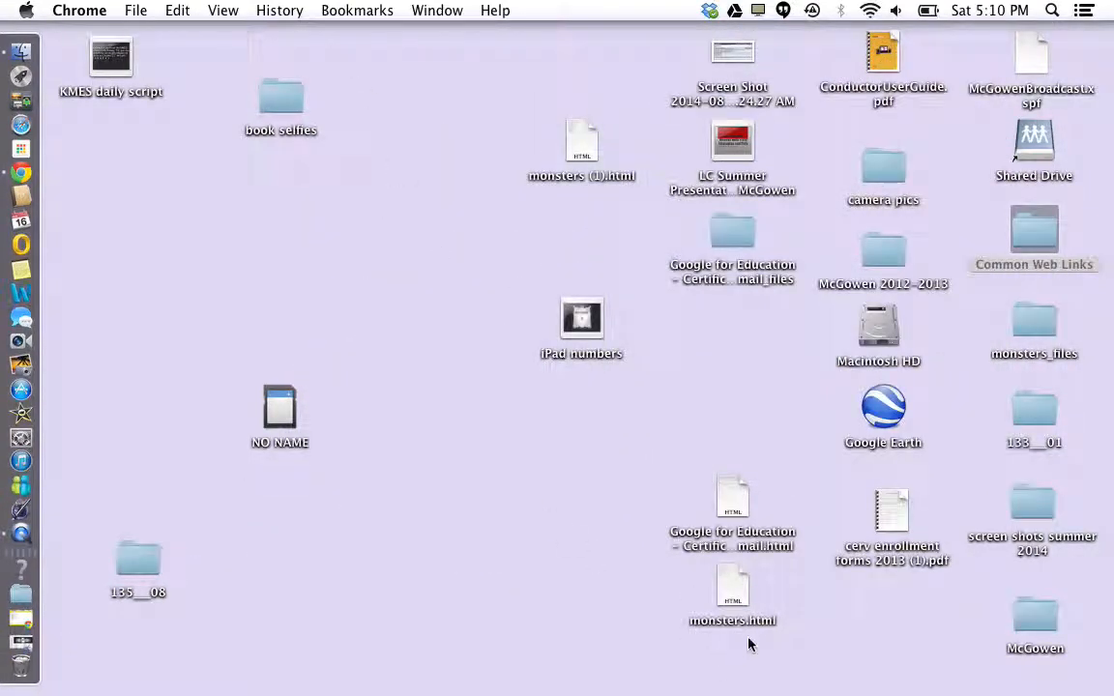
left_click_drag(735, 592, 593, 435)
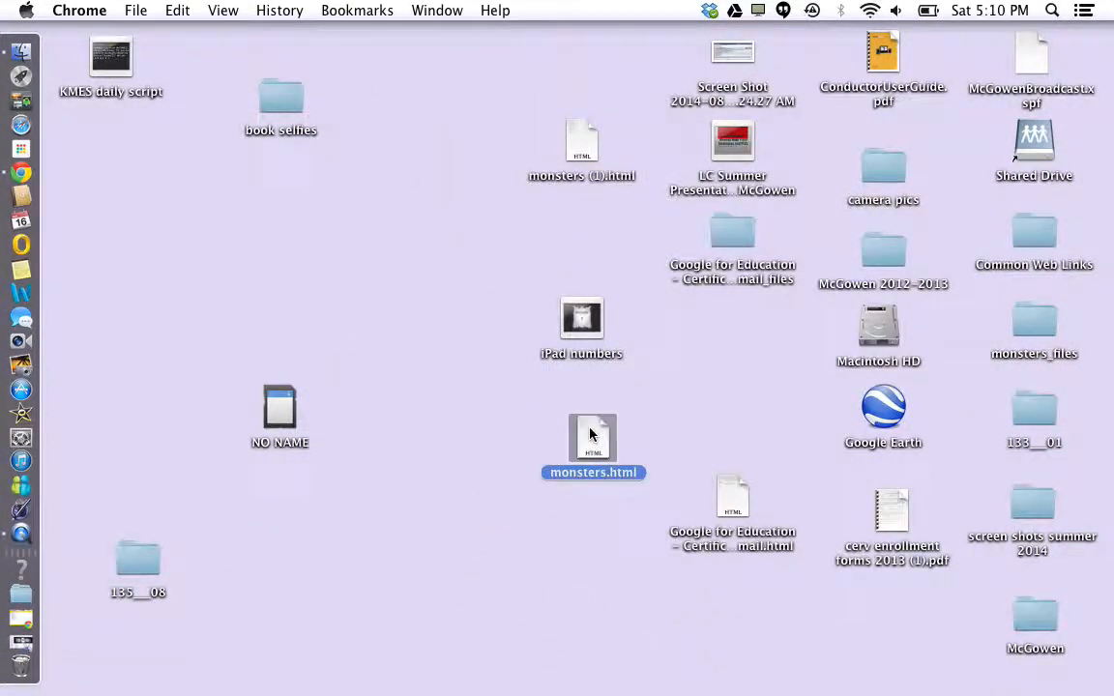